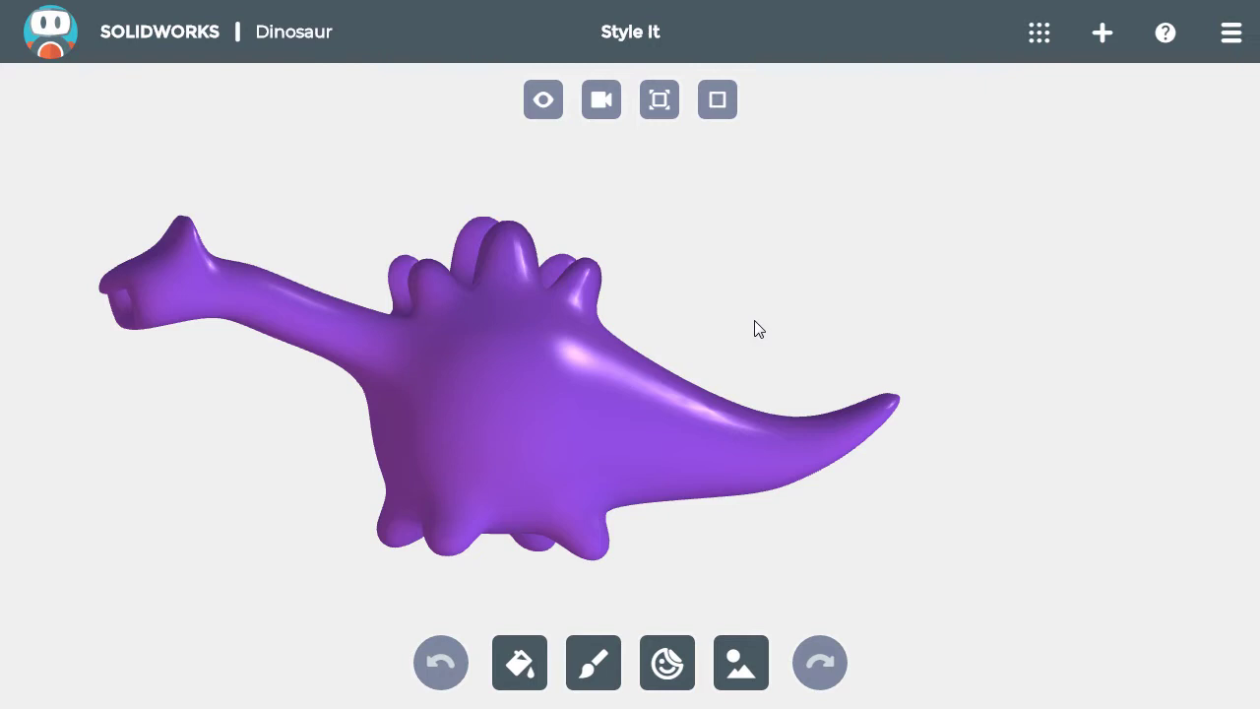
Fill the purple dinosaur's entire body with olive green using the Bucket tool
left_click(521, 665)
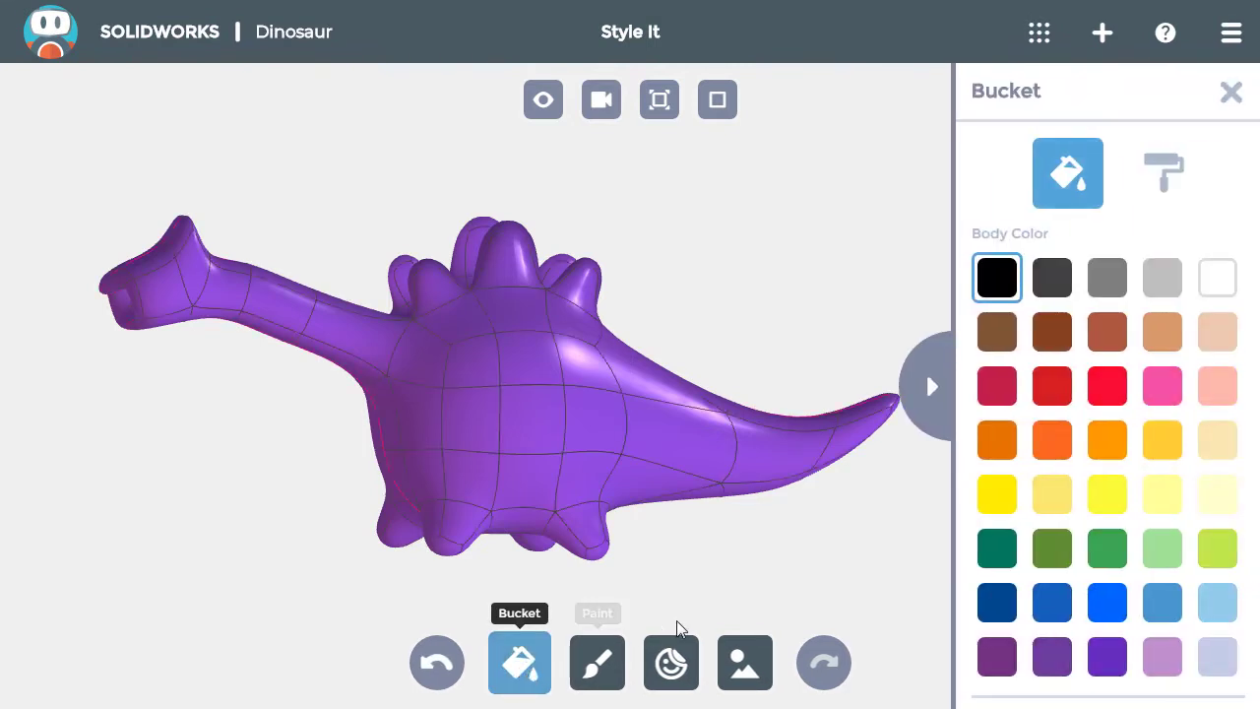
left_click(1050, 566)
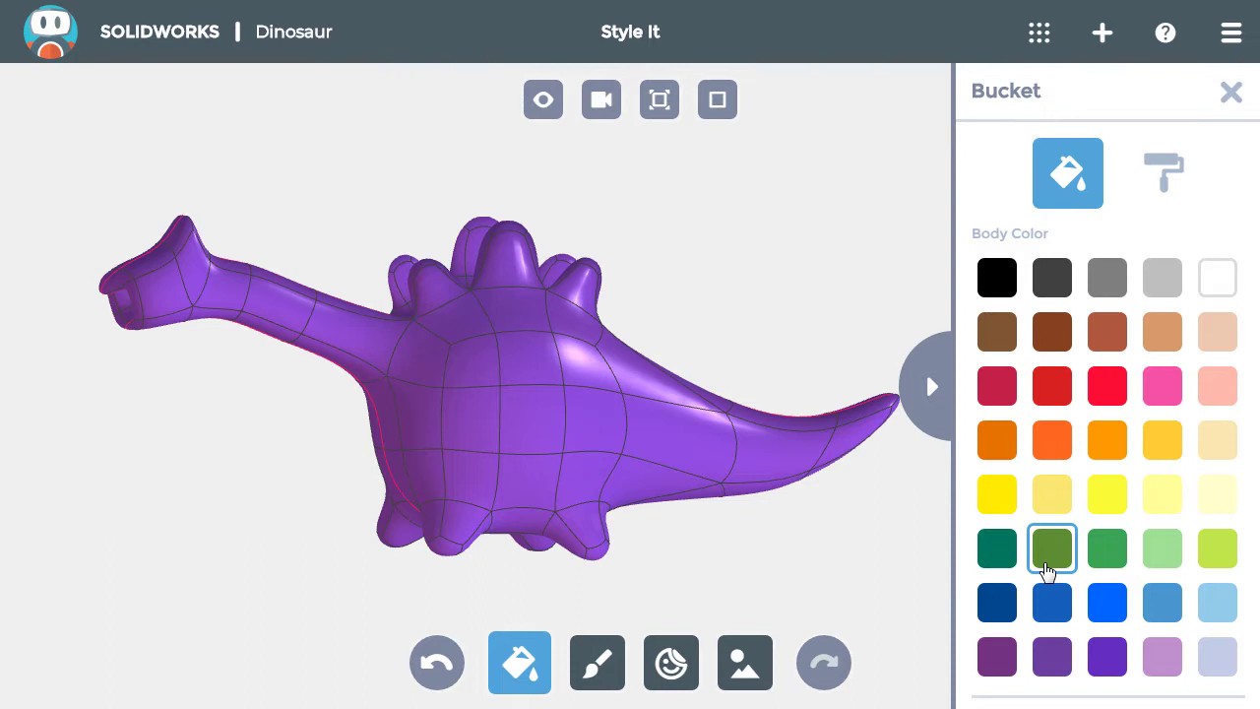
left_click(647, 411)
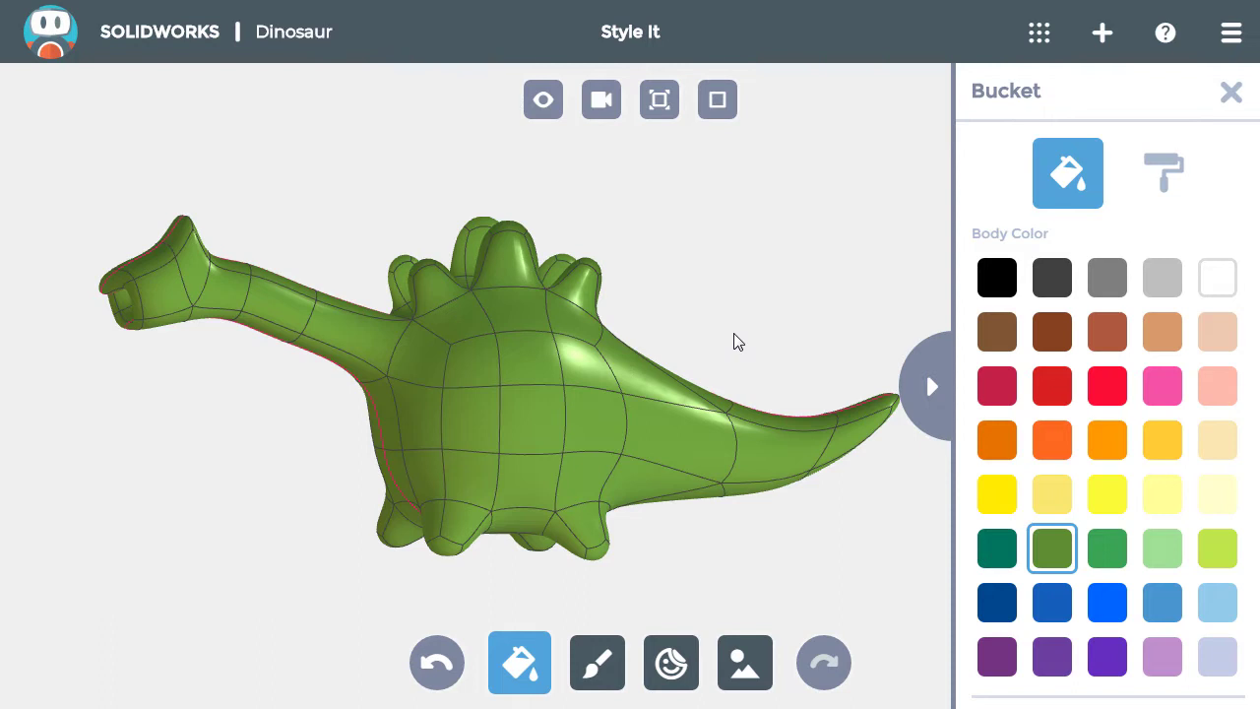
In black patch mode, paint all four of the dinosaur's feet black
left_click(988, 278)
left_click(1163, 173)
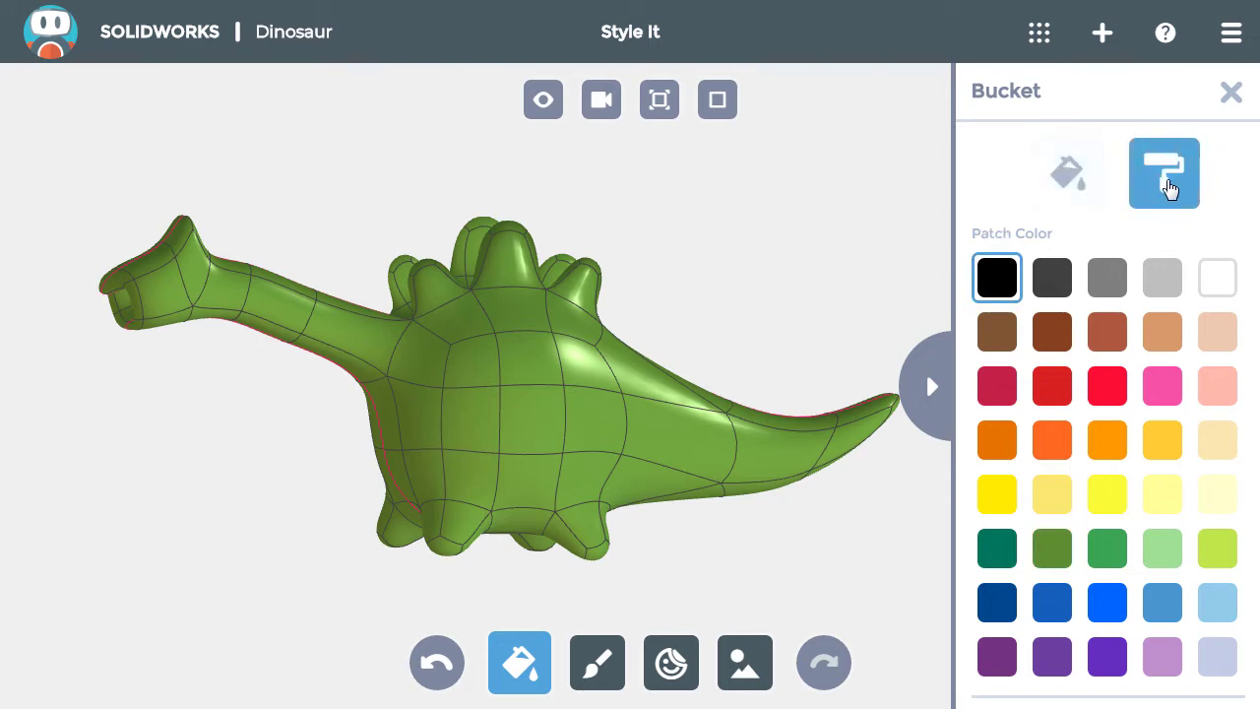
left_click(598, 551)
left_click(444, 549)
left_click_drag(303, 490, 381, 469)
left_click(512, 451)
left_click_drag(524, 446, 570, 452)
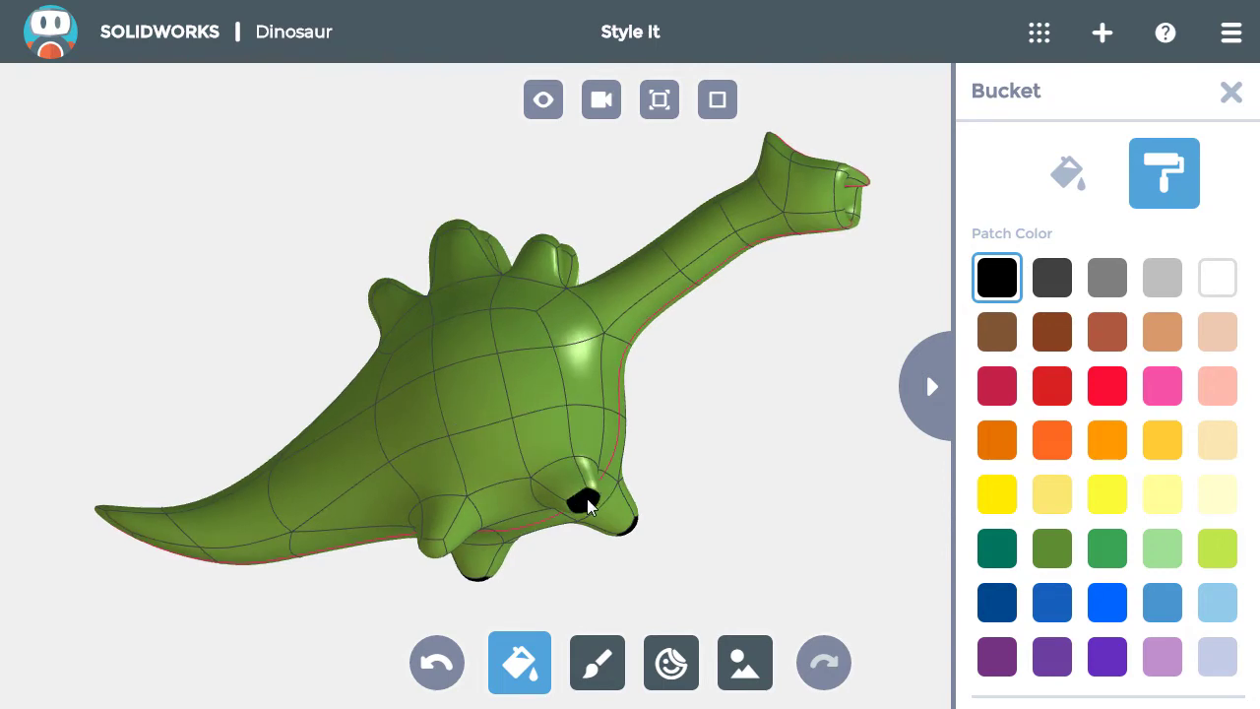
left_click(586, 498)
left_click(427, 551)
From the other side, paint the tips of four back spikes black
left_click_drag(801, 360, 501, 488)
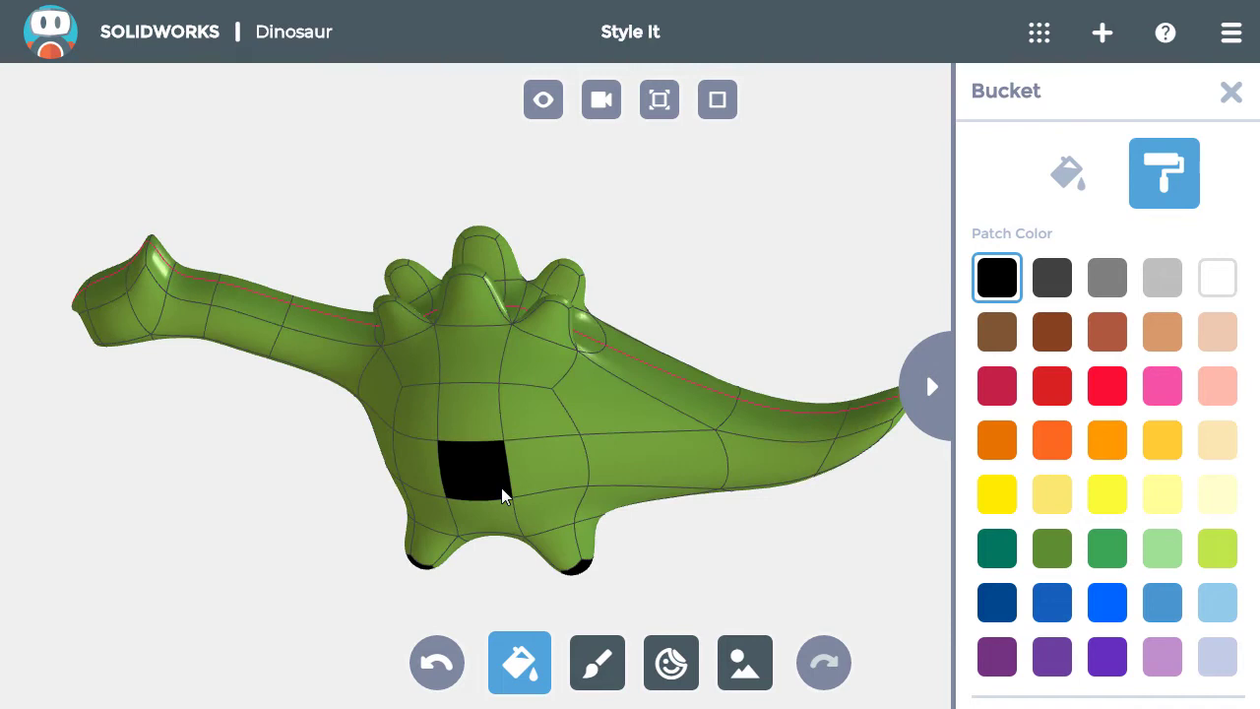
left_click(575, 262)
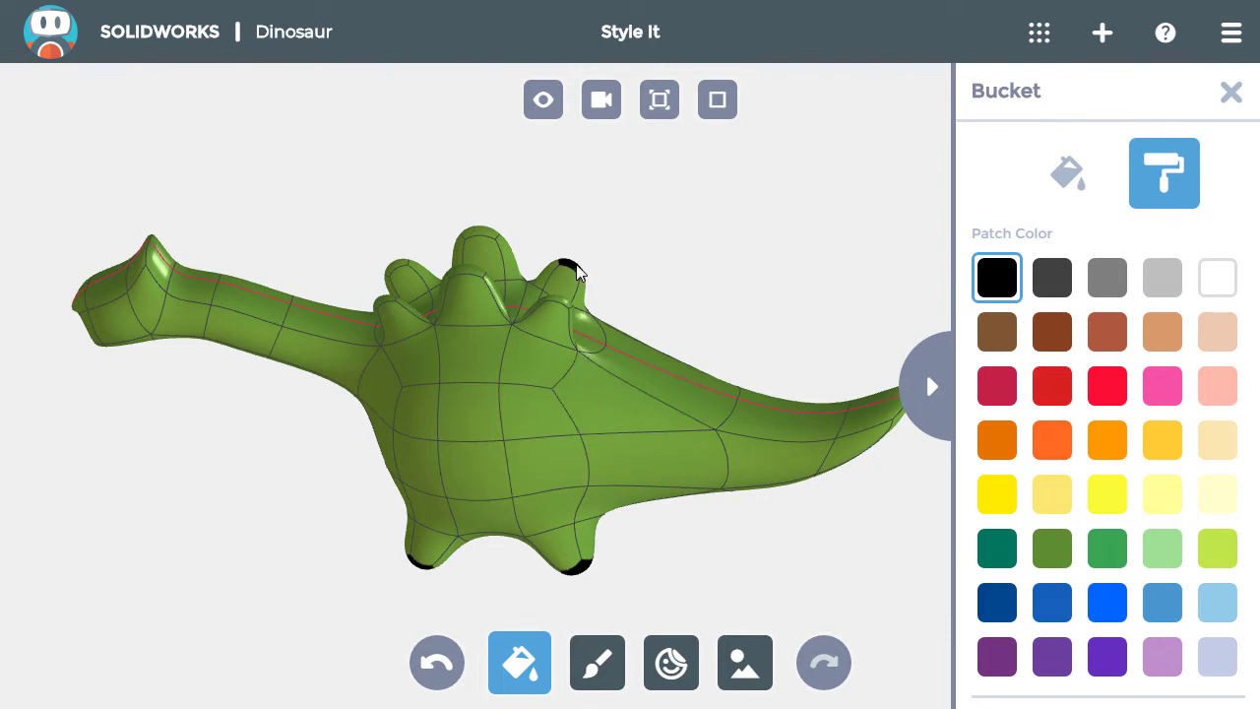
left_click(398, 274)
left_click(402, 303)
left_click(456, 273)
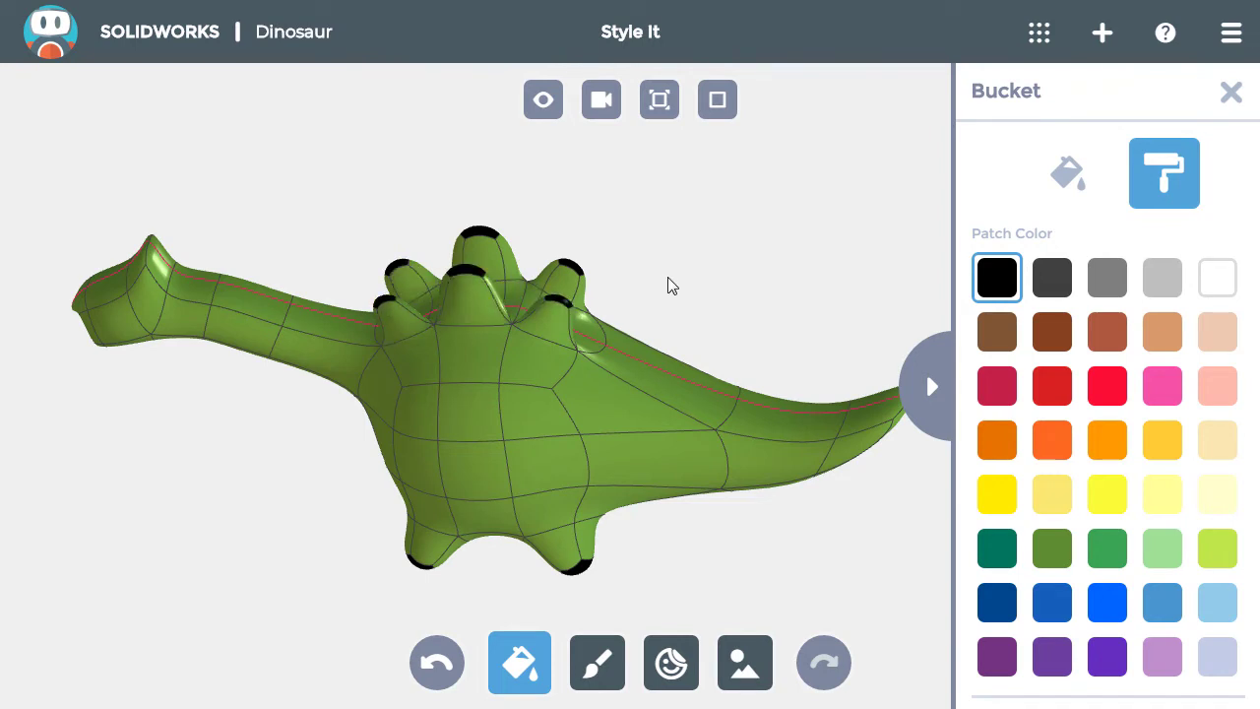
Draw black brush stripes across the right, top and left back spikes
left_click(597, 665)
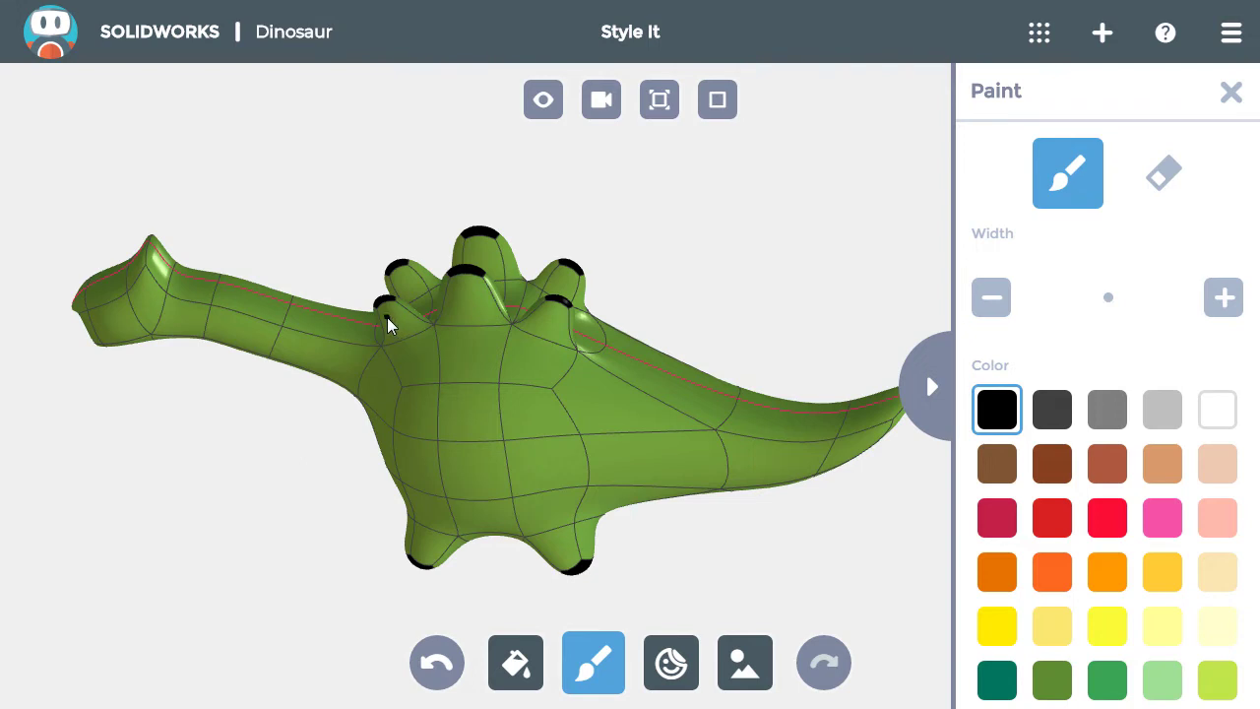
mouse_move(387, 316)
left_mouse_down()
mouse_move(421, 329)
mouse_move(468, 296)
mouse_move(492, 318)
mouse_move(544, 316)
mouse_move(551, 335)
left_mouse_up()
left_click_drag(562, 279, 569, 295)
left_click(538, 282)
left_click_drag(467, 258, 510, 268)
left_click(498, 271)
left_click_drag(397, 279, 431, 277)
From a tilted front view, add black stripes to the right and leftmost spikes
mouse_move(667, 238)
left_mouse_down()
mouse_move(522, 253)
mouse_move(467, 309)
left_mouse_up()
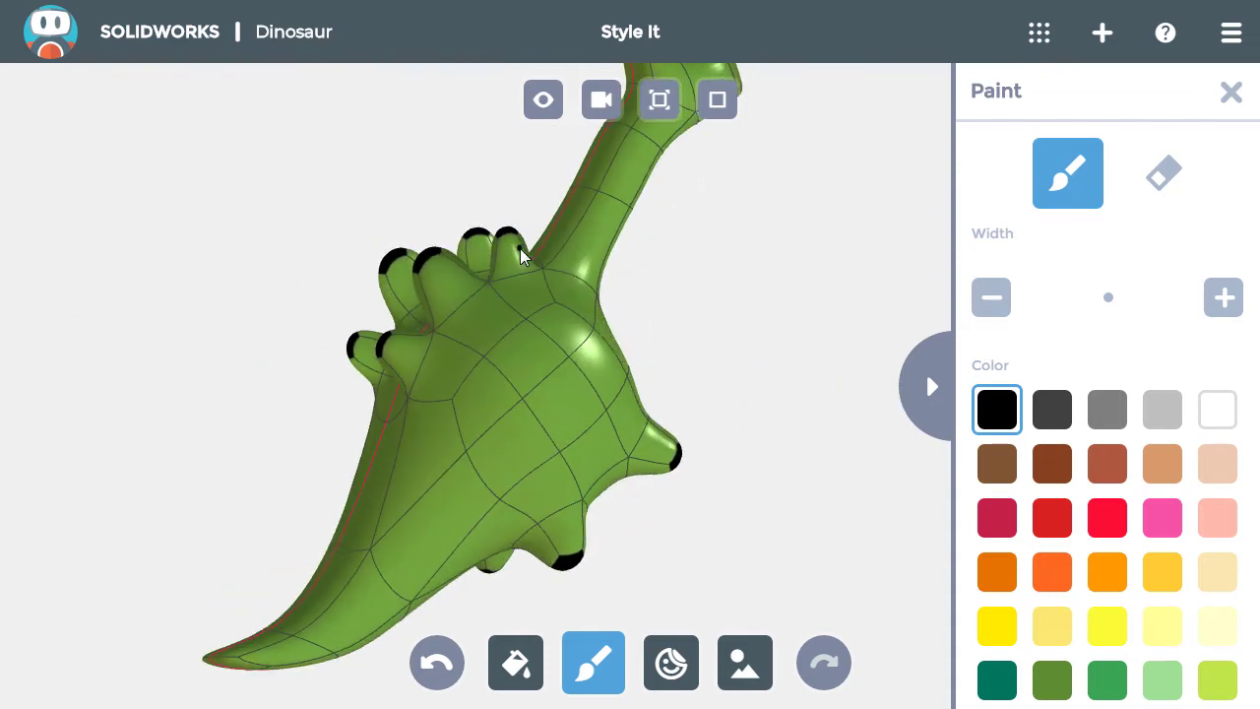
mouse_move(520, 248)
left_mouse_down()
mouse_move(481, 245)
mouse_move(466, 269)
mouse_move(443, 267)
mouse_move(440, 307)
left_mouse_up()
mouse_move(407, 268)
left_mouse_down()
mouse_move(397, 340)
mouse_move(406, 376)
mouse_move(371, 379)
left_mouse_up()
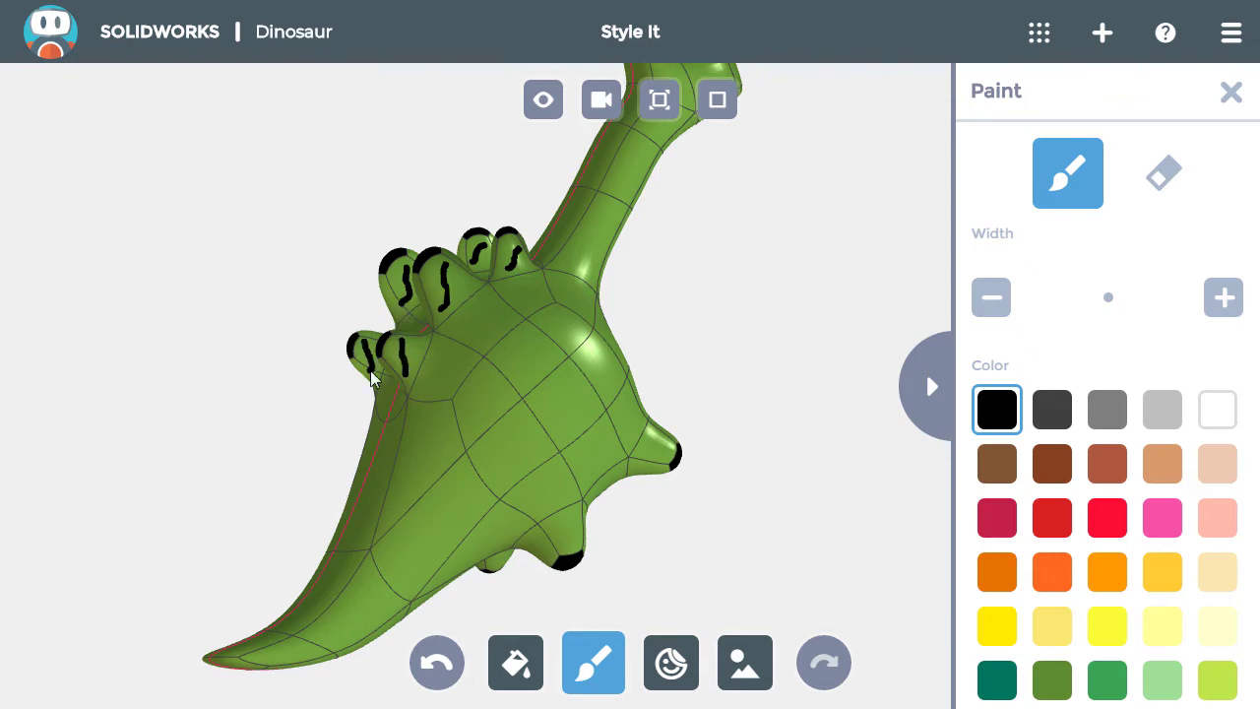
Widen the brush and paint a thick black stripe lengthwise along the back
left_click(1226, 297)
left_click_drag(334, 233, 421, 315)
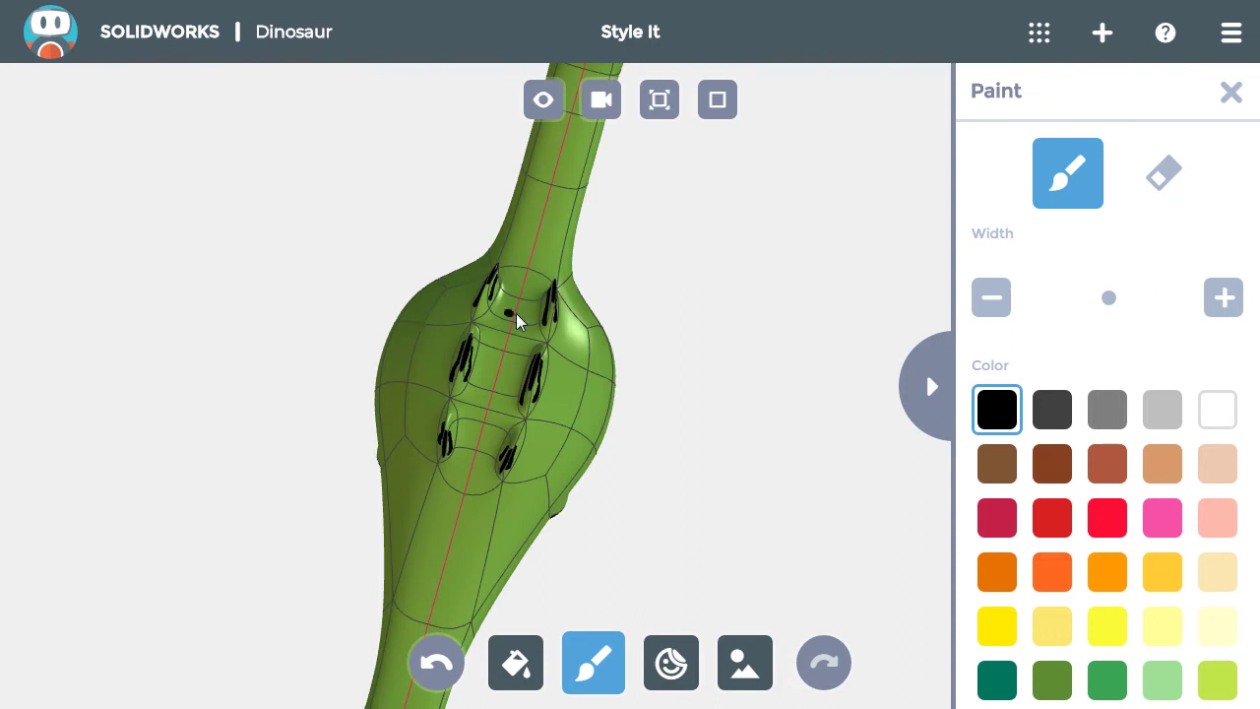
mouse_move(522, 308)
left_mouse_down()
mouse_move(474, 469)
mouse_move(515, 315)
mouse_move(468, 474)
left_mouse_up()
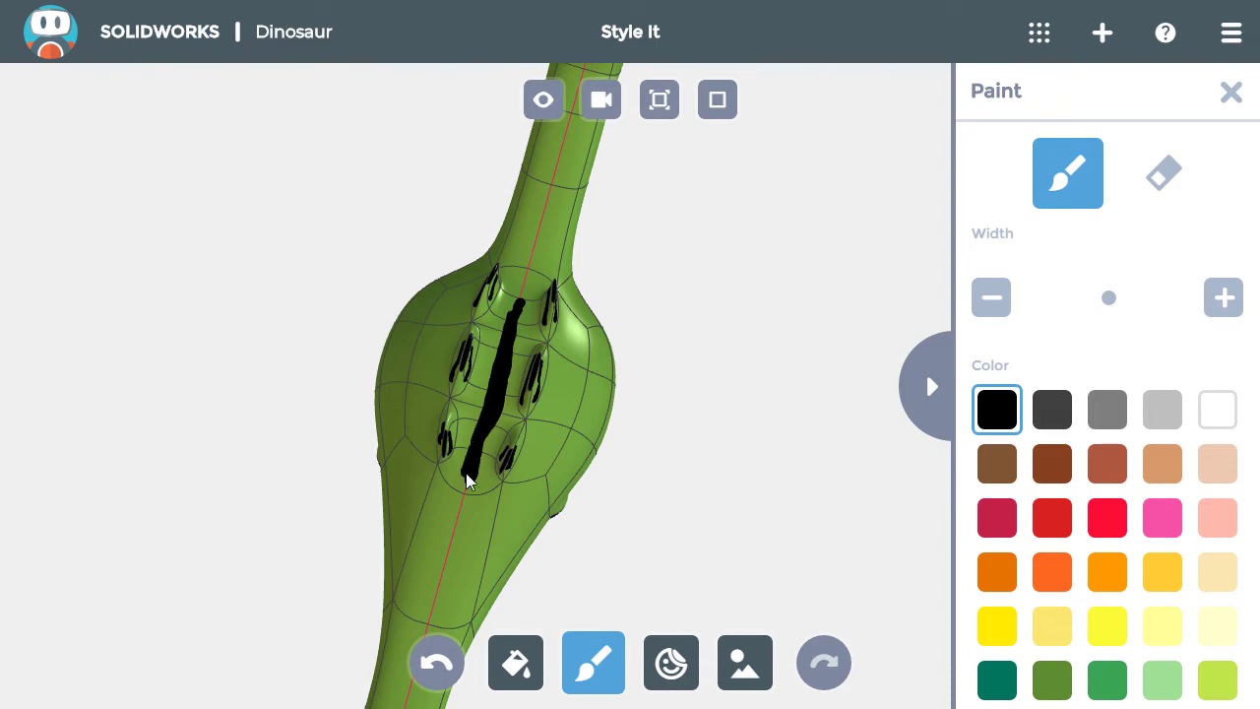
left_click_drag(184, 569, 354, 615)
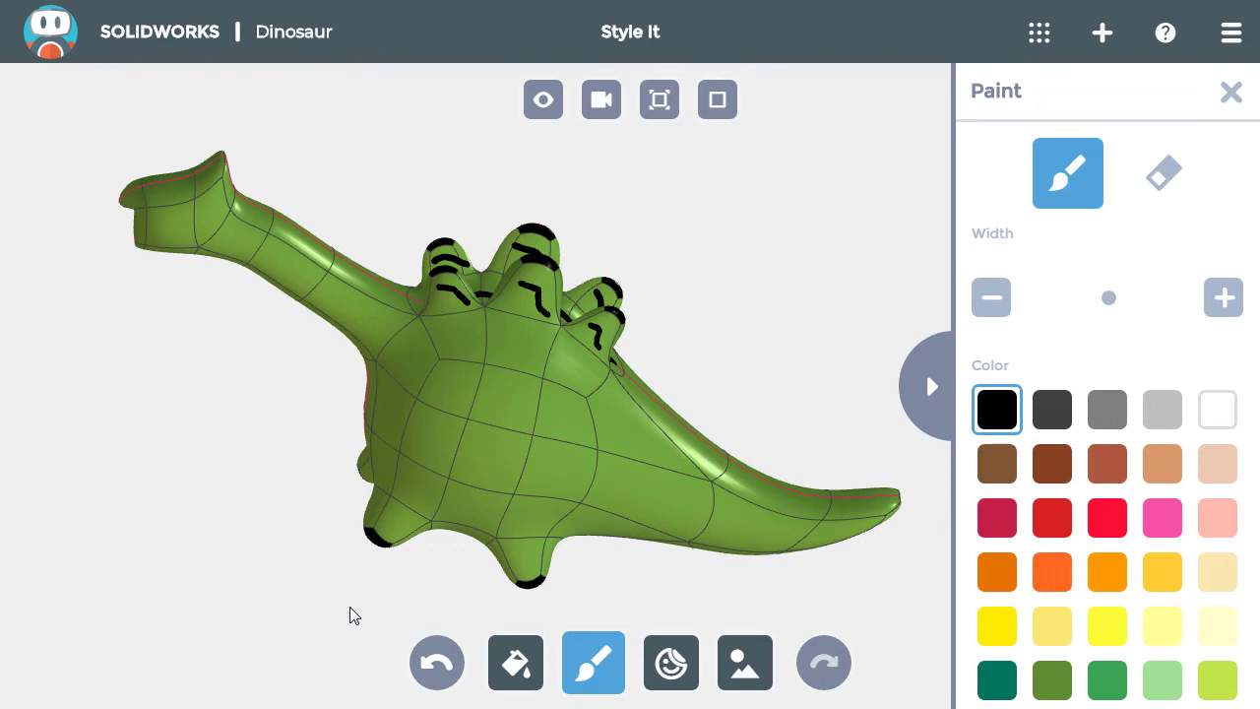
In Bucket patch mode, fill a lower body face black and undo the stray head fill
left_click(515, 662)
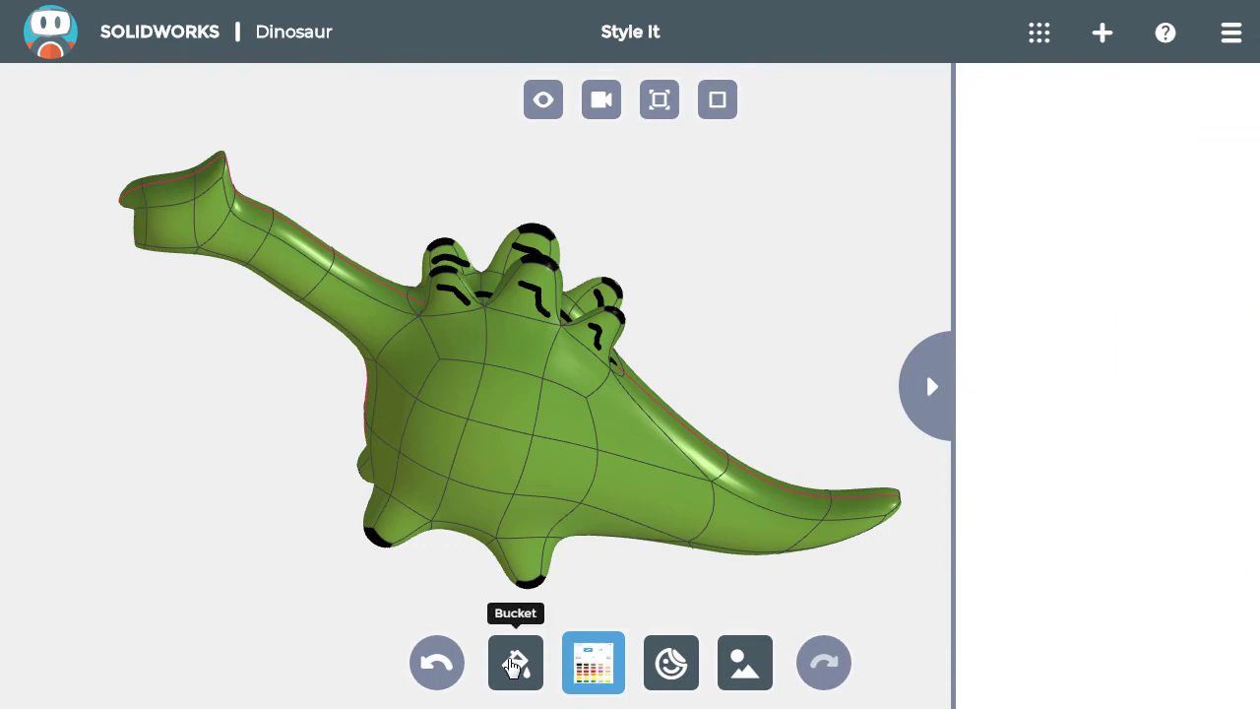
left_click(394, 461)
left_click_drag(236, 363, 365, 360)
left_click(488, 274)
scroll(502, 207, "up", 5)
left_click_drag(593, 287, 542, 422)
key("ctrl+z")
Paint the mouth's side, inner rim and top centre faces red
left_click(1105, 385)
left_click(703, 312)
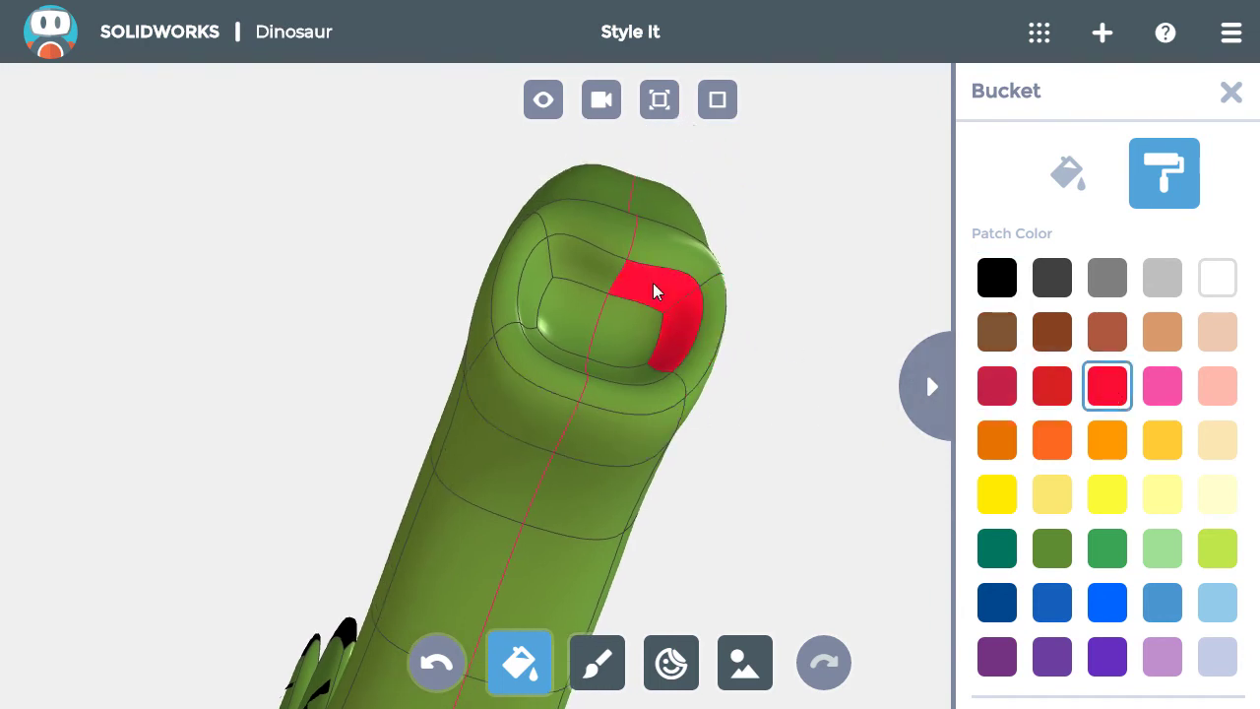
left_click(547, 275)
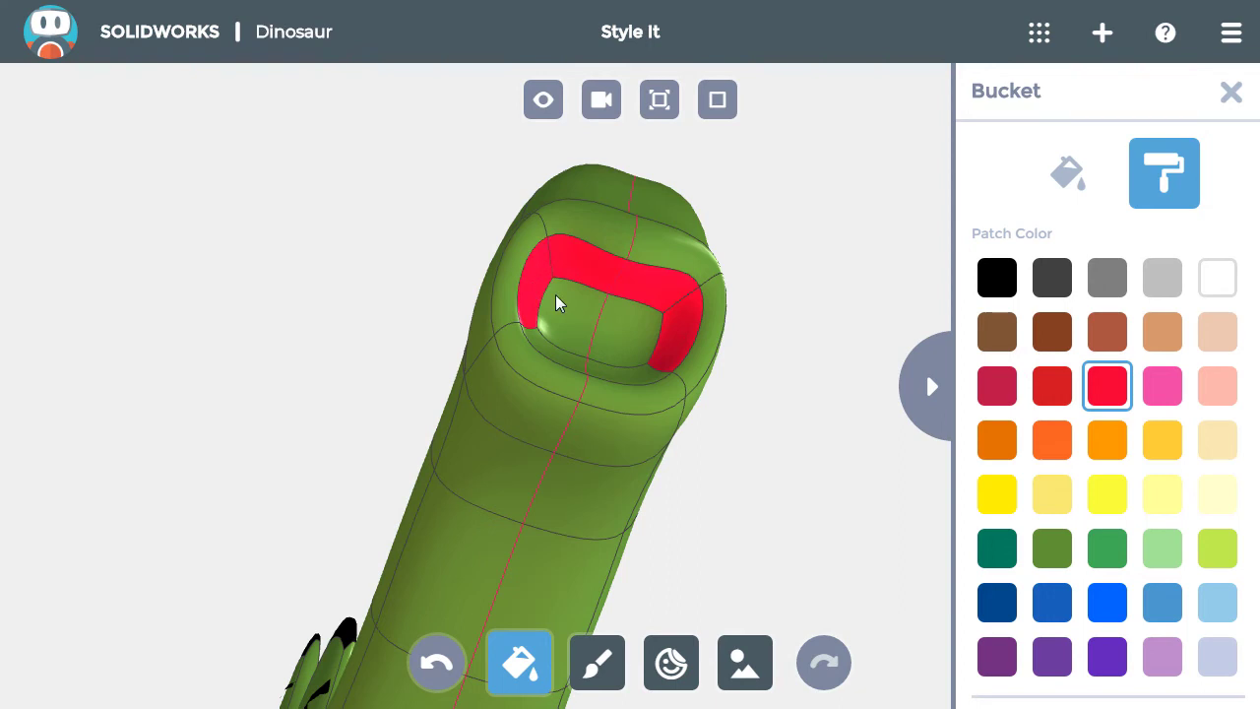
left_click(618, 318)
Paint the lower mouth faces pink
left_click(1172, 396)
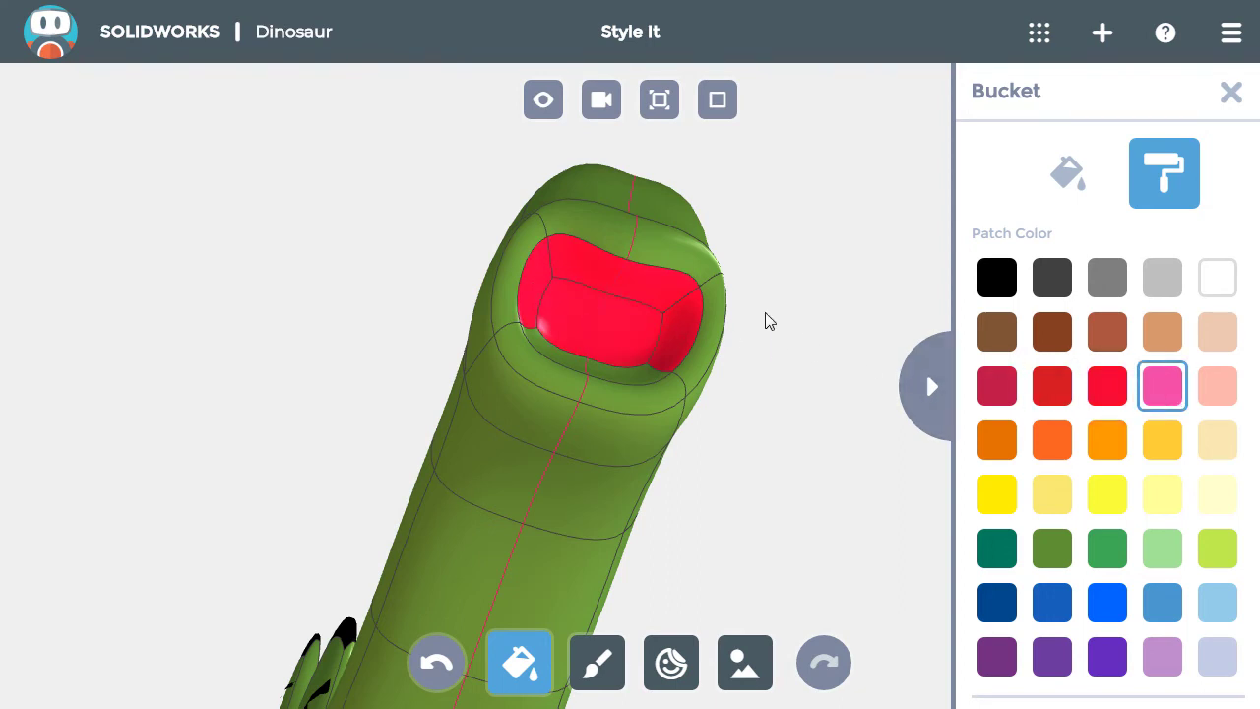
left_click_drag(644, 306, 635, 337)
left_click_drag(570, 433, 594, 224)
left_click(557, 468)
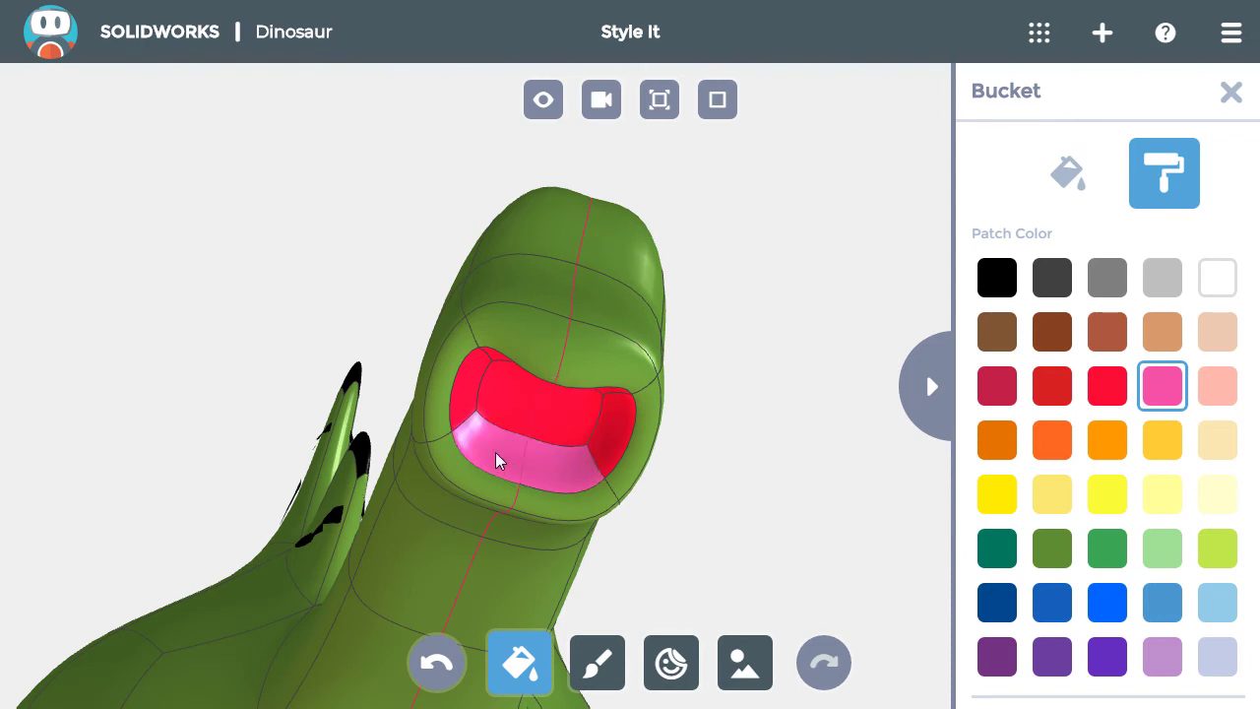
Place two different sample eye stickers on top of the dinosaur's head
left_click(670, 664)
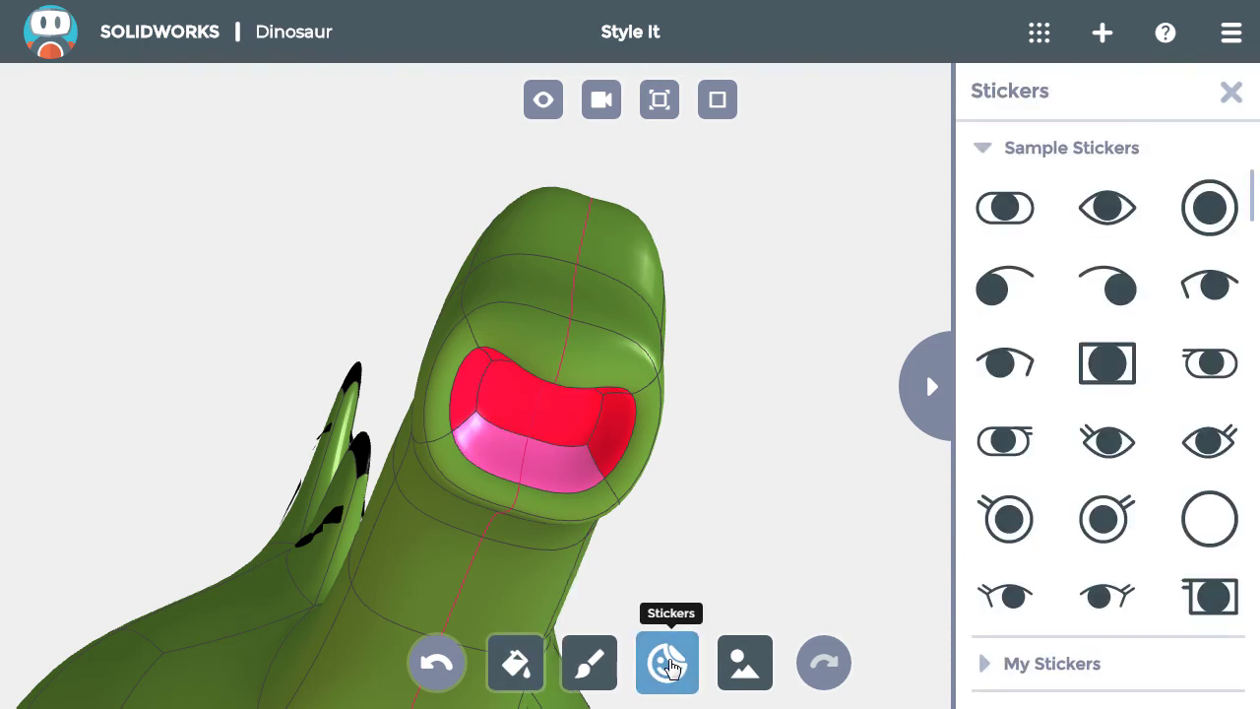
left_click(1006, 449)
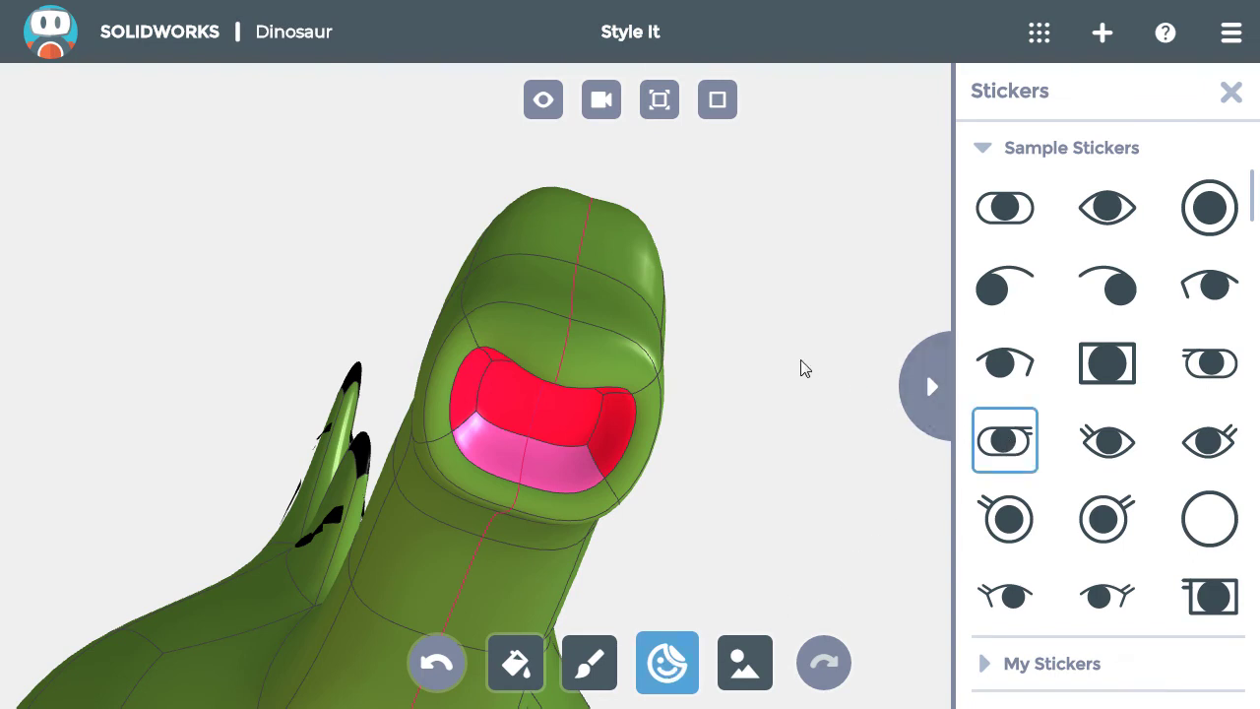
left_click(618, 251)
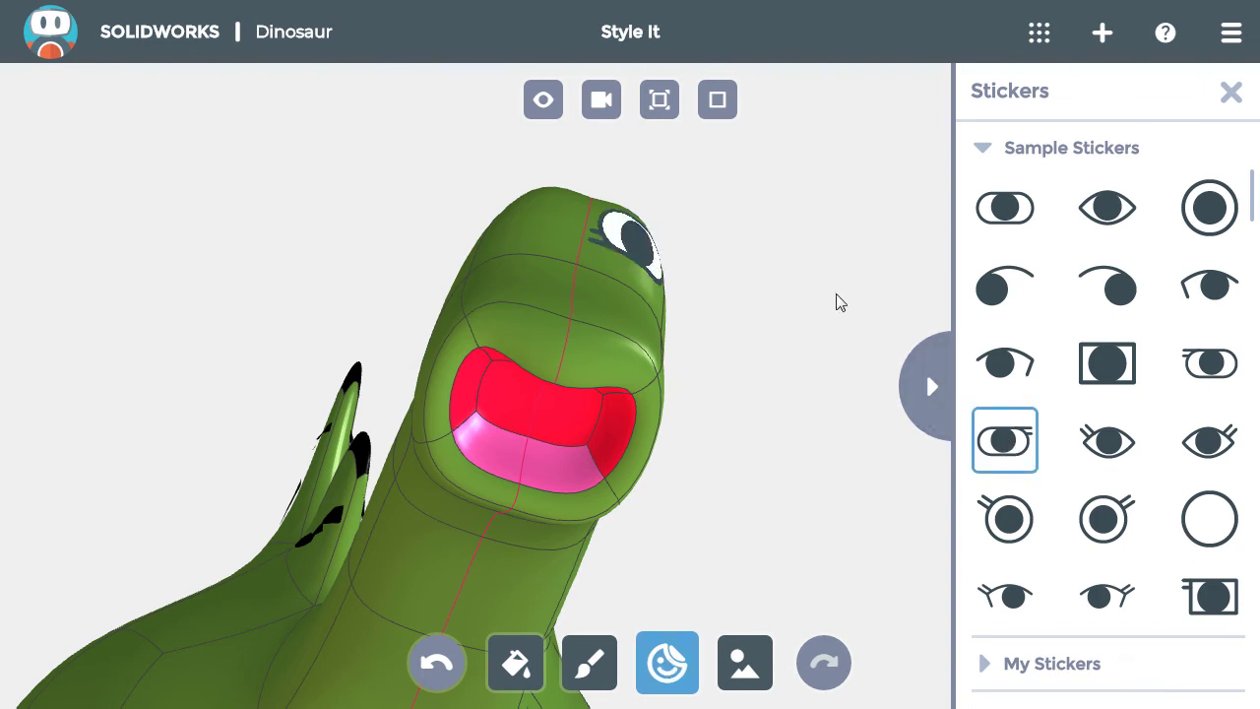
left_click(1181, 379)
left_click(536, 211)
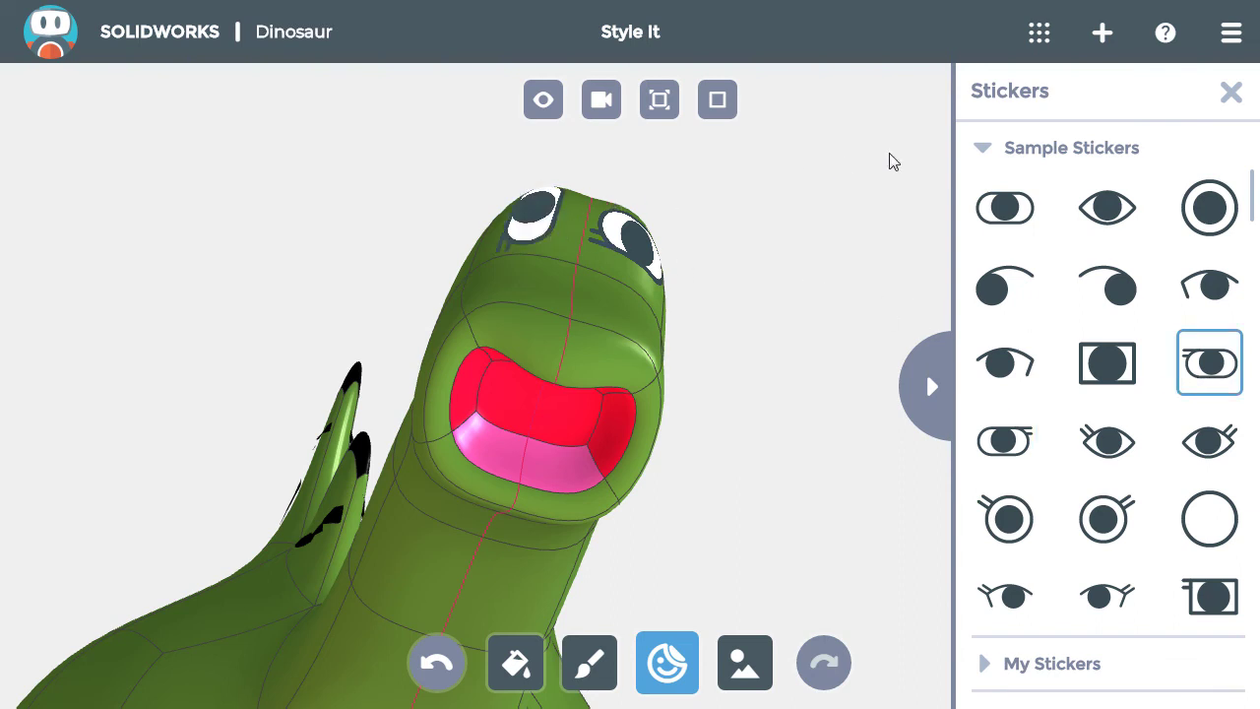
With the Stickers panel closed, rotate the right and left eye stickers on the head
left_click(1238, 95)
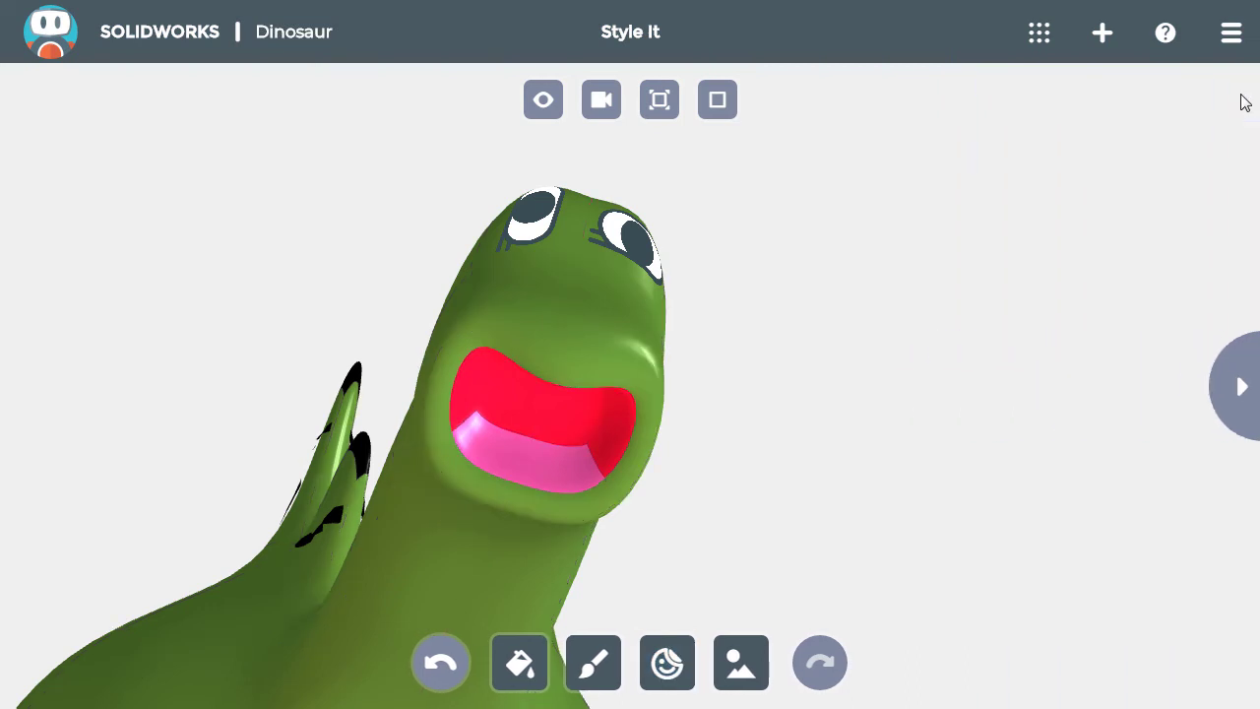
left_click_drag(679, 290, 762, 329)
left_click(632, 426)
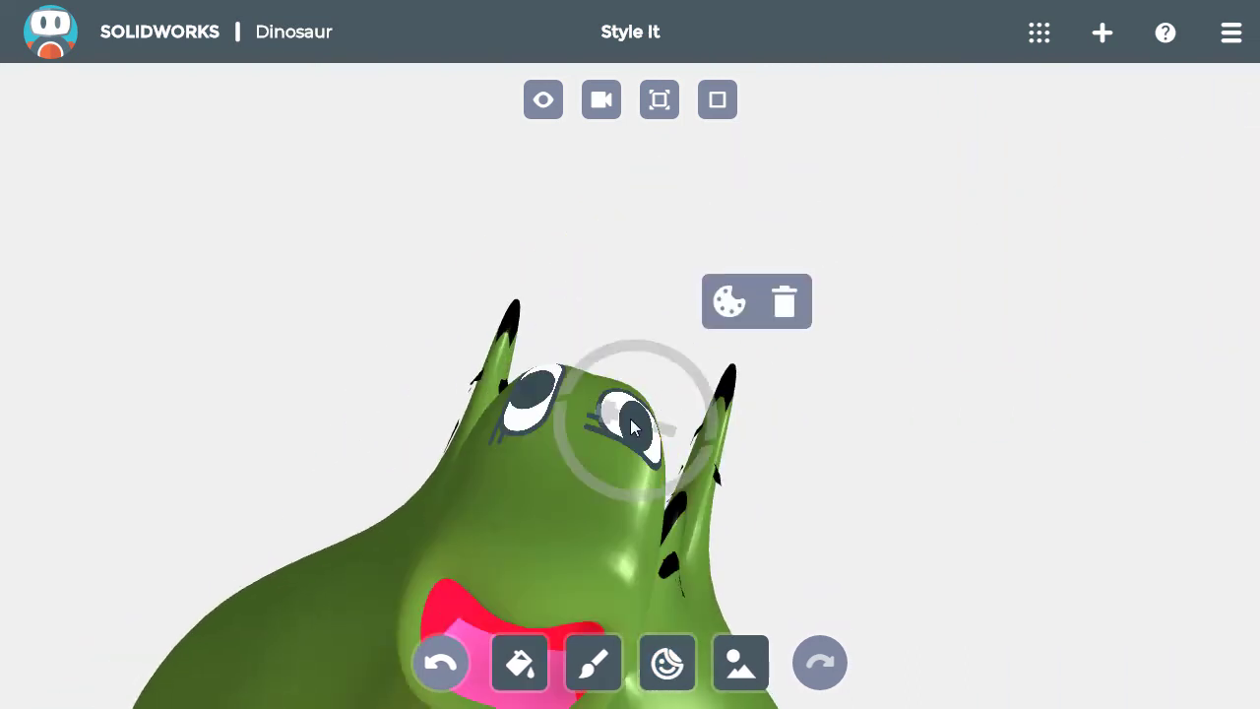
left_click_drag(685, 368, 660, 472)
left_click(533, 407)
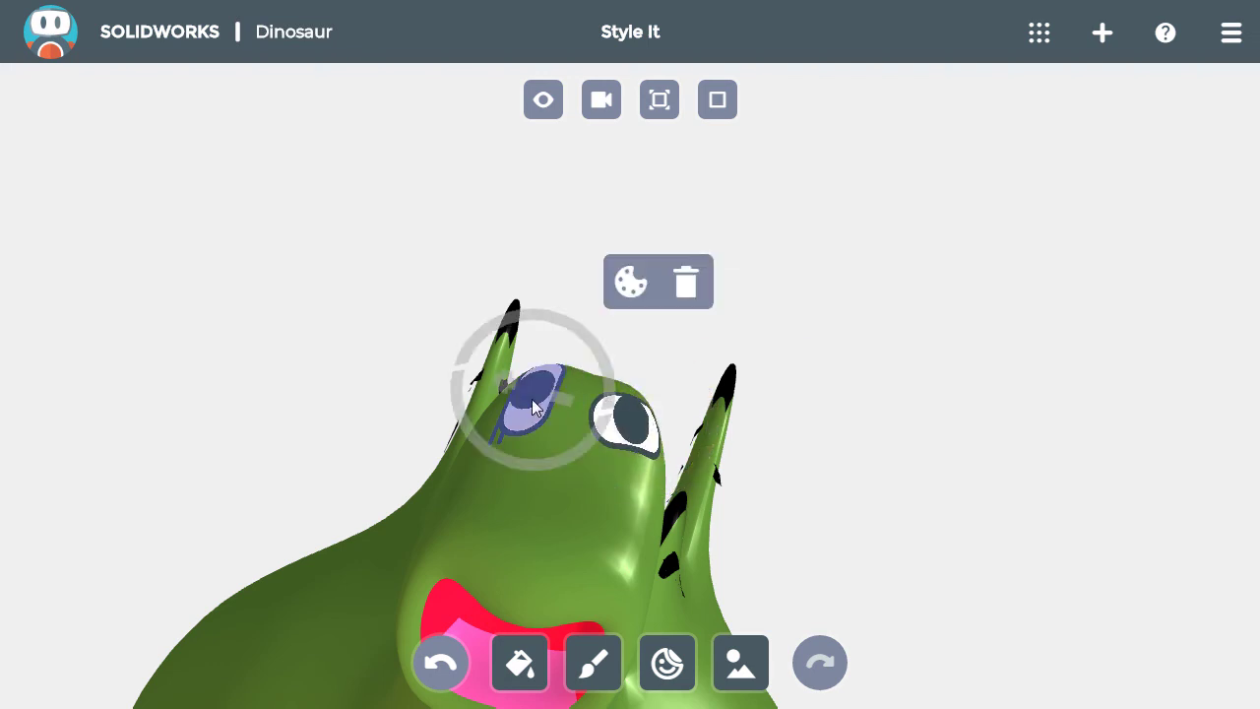
left_click_drag(519, 316, 595, 422)
left_click(801, 508)
scroll(724, 442, "down", 5)
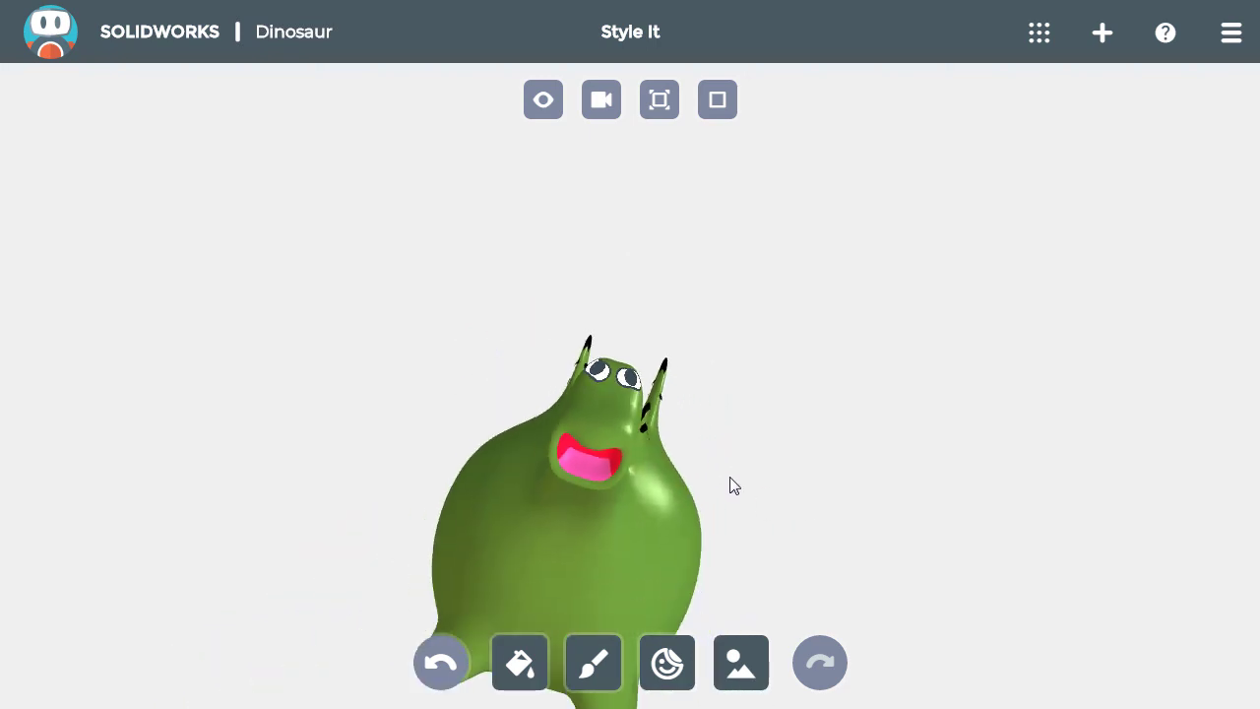
left_click_drag(728, 484, 723, 380)
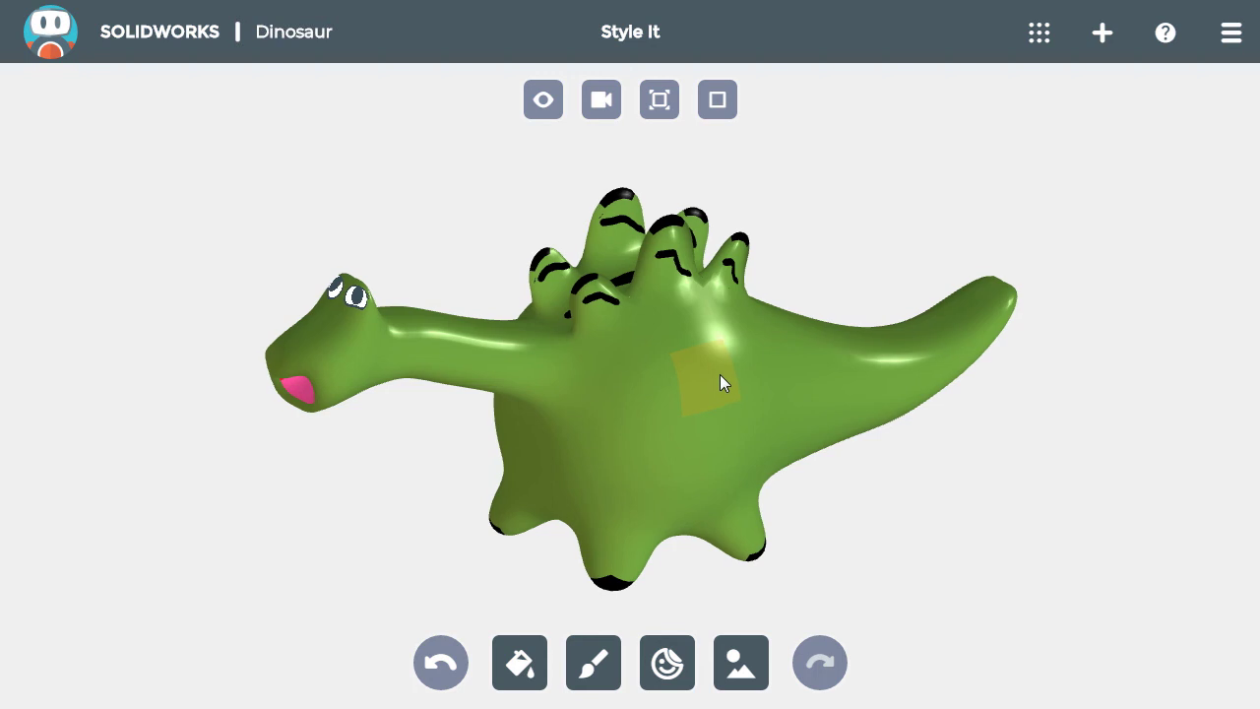
Set Forest as the scene background and close the Scene panel
left_click(741, 664)
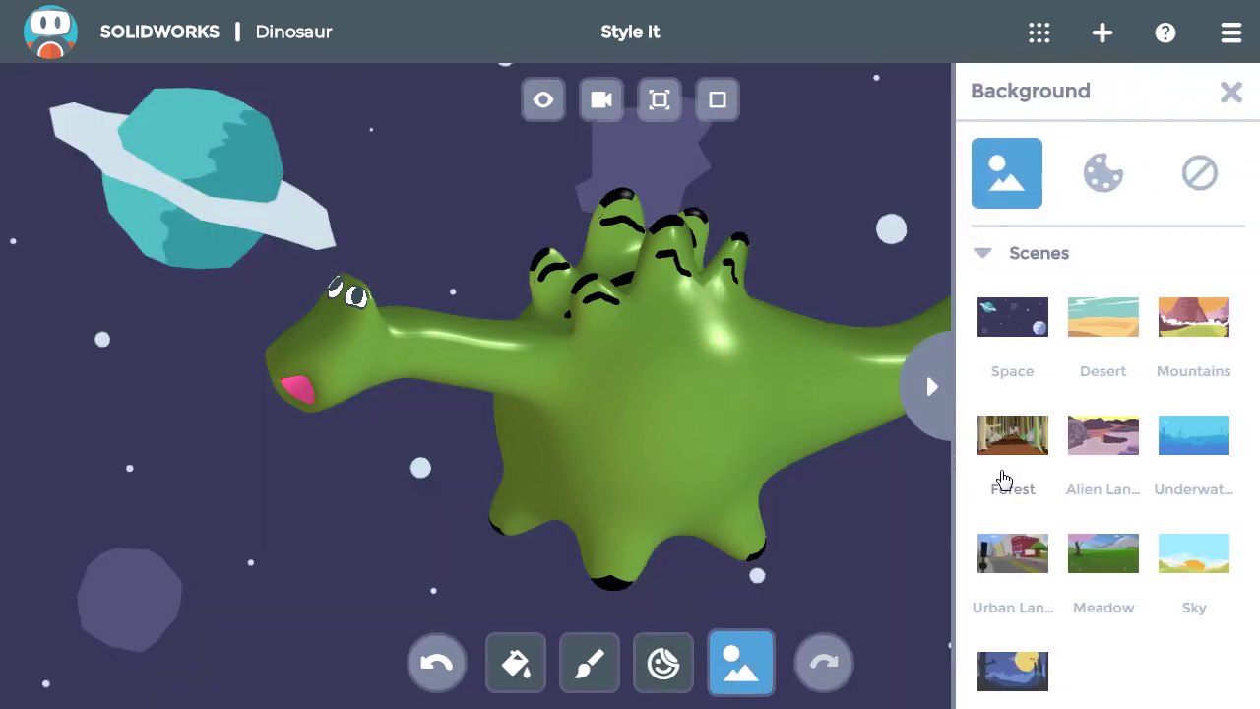
left_click(1018, 466)
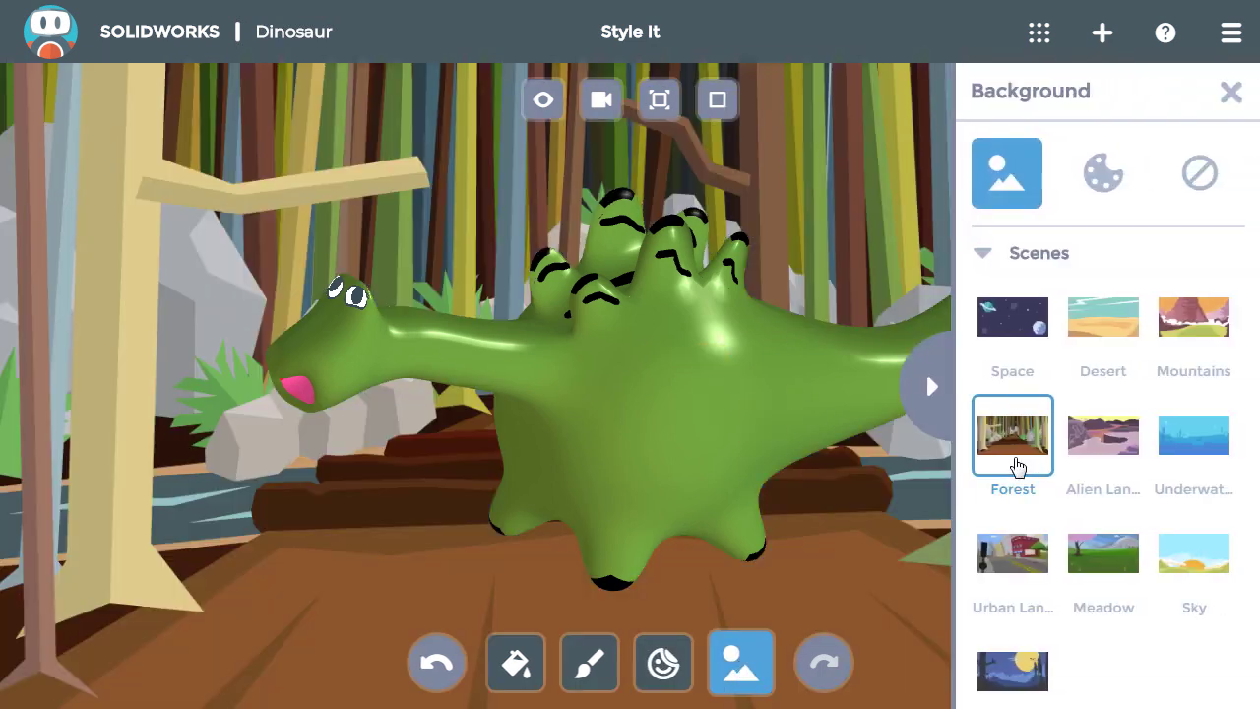
left_click(757, 657)
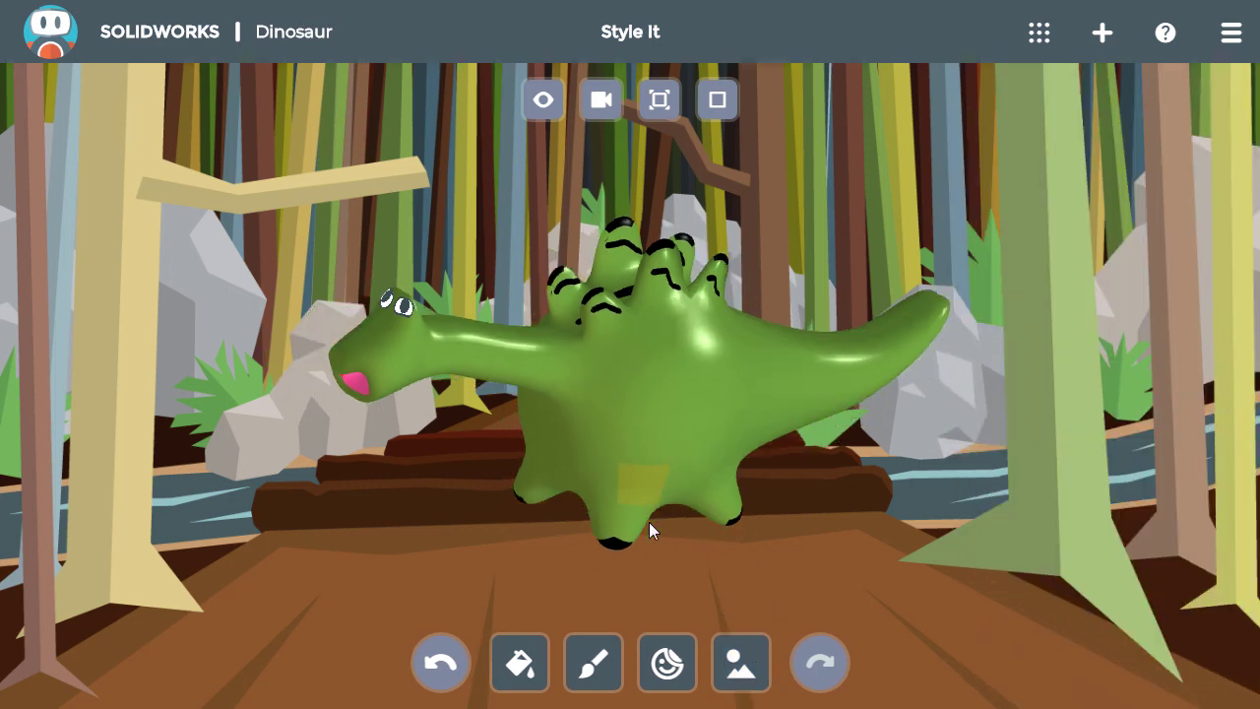